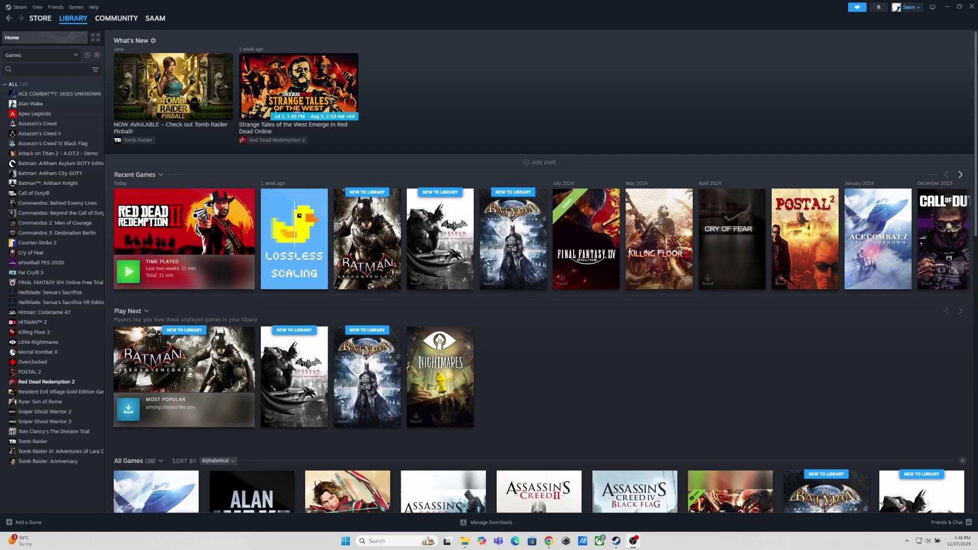
Launch Red Dead Redemption 2 from the Steam library, then minimize Steam while it starts.
left_click(948, 7)
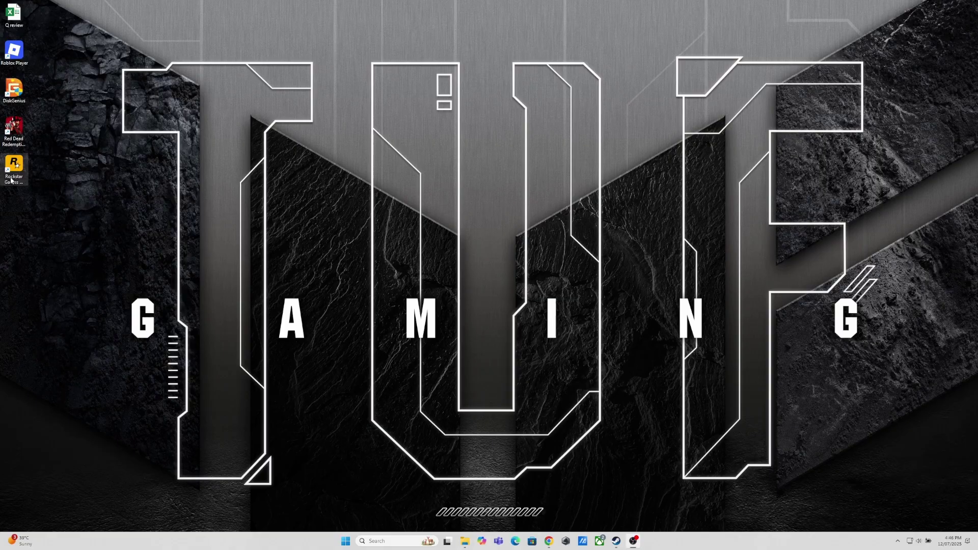
left_click(617, 542)
left_click(128, 272)
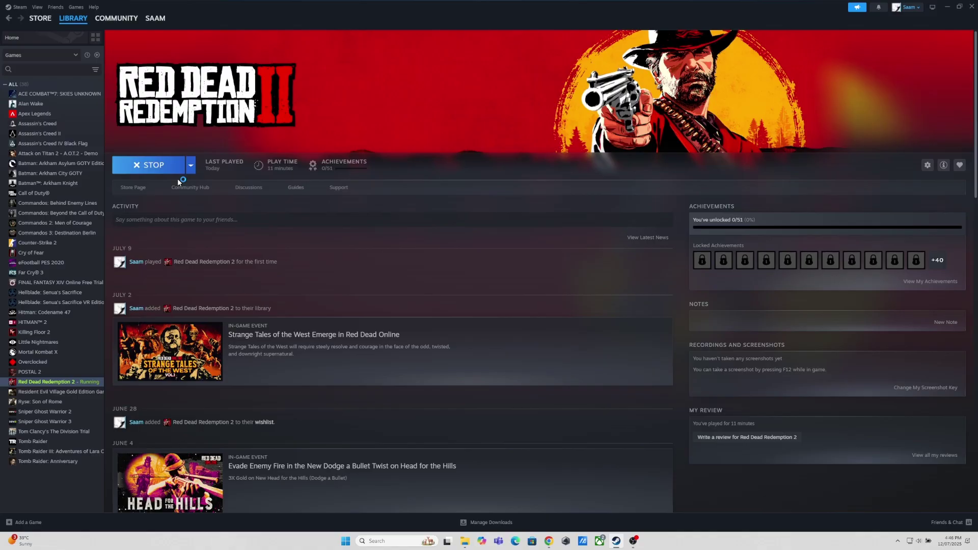
left_click(946, 8)
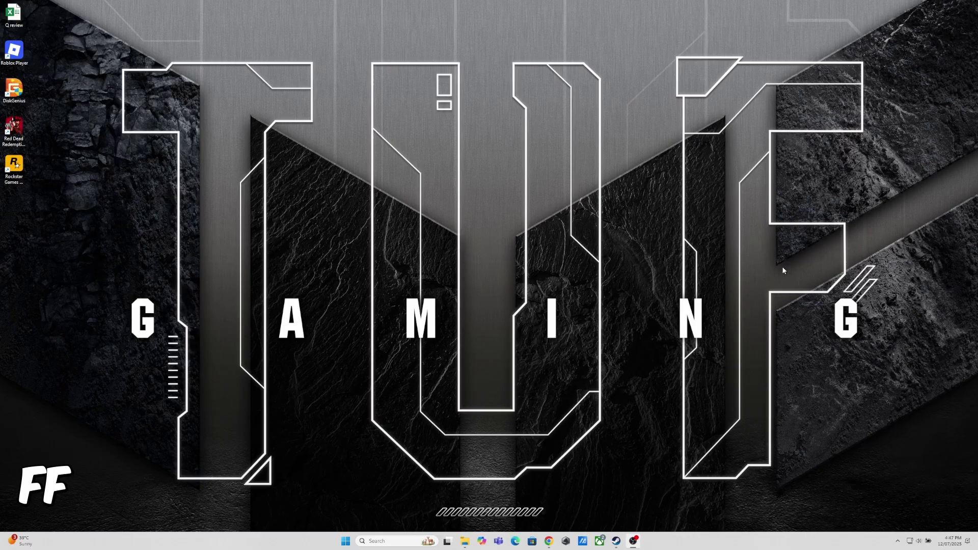
key("ctrl+shift+Escape")
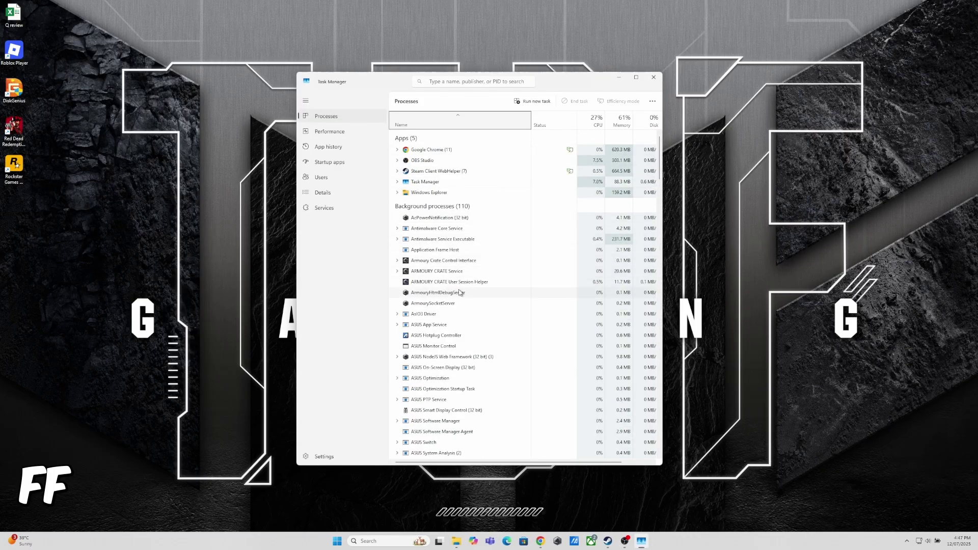
left_click(653, 77)
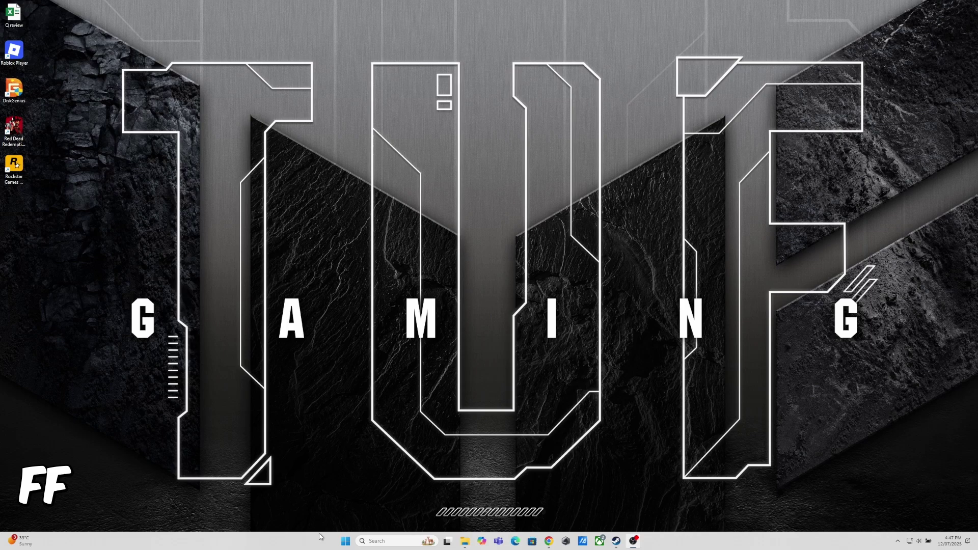
left_click(345, 542)
type("regedit")
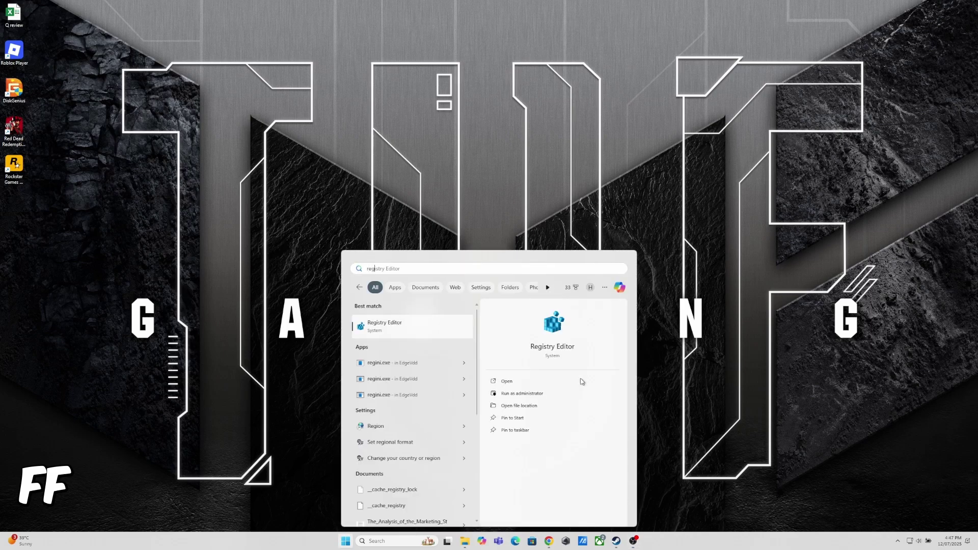
key("Return")
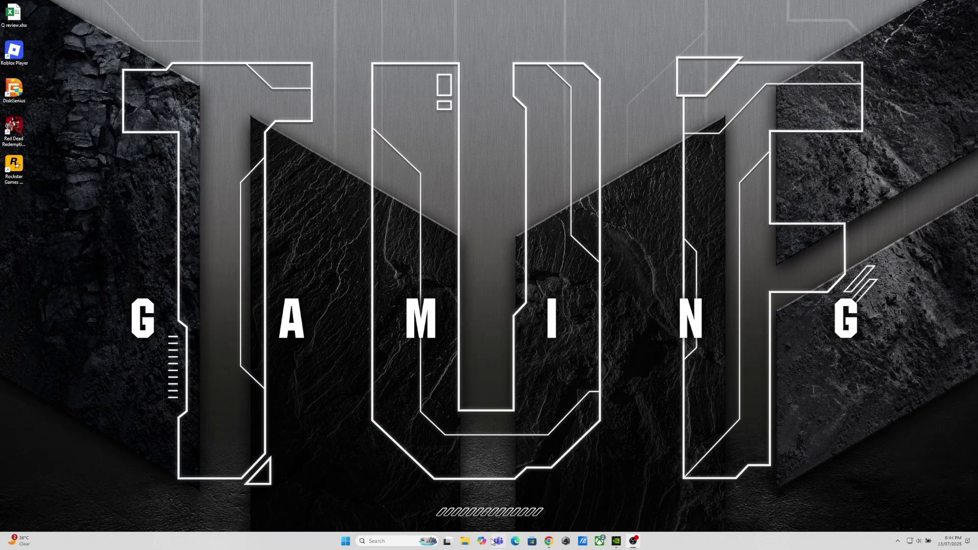
Delete the Assassin's Creed Odyssey folder from Documents.
left_click(464, 541)
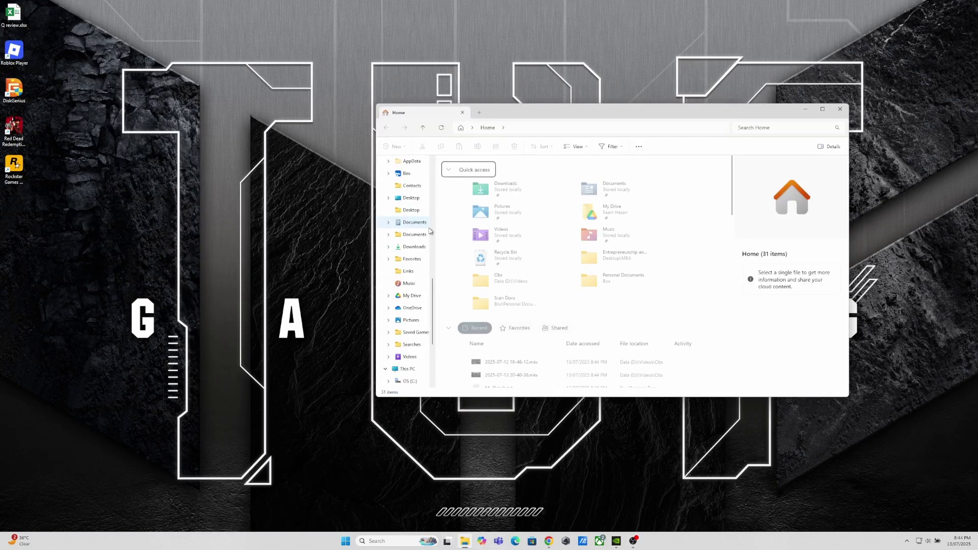
left_click(413, 222)
left_click(497, 215)
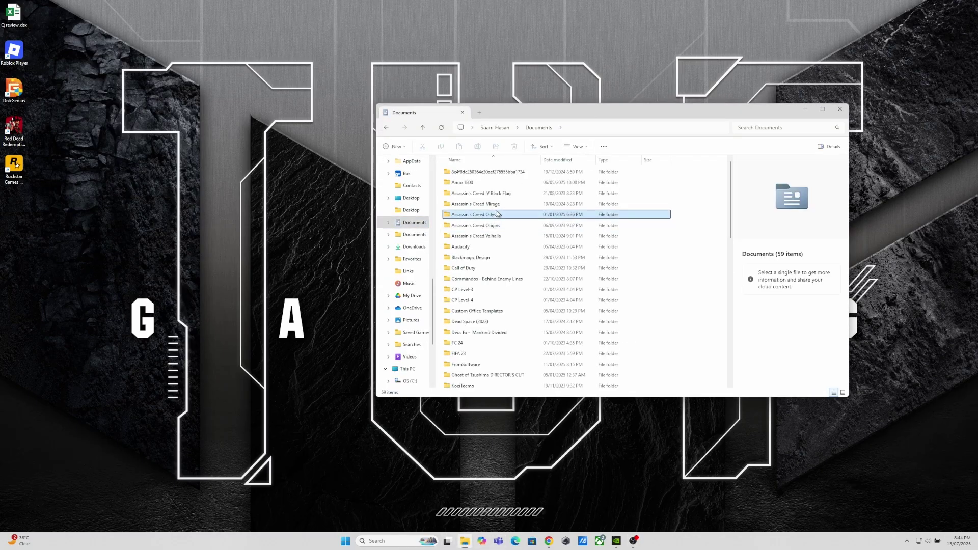
key("Delete")
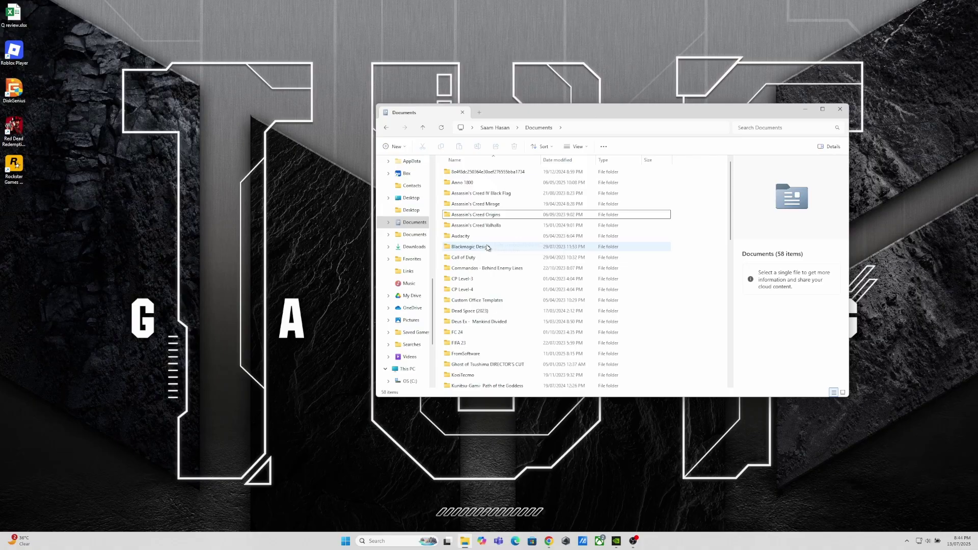
Create a new folder named Settings inside Rockstar Games\Red Dead Redemption 2.
scroll(489, 239, "down", 10)
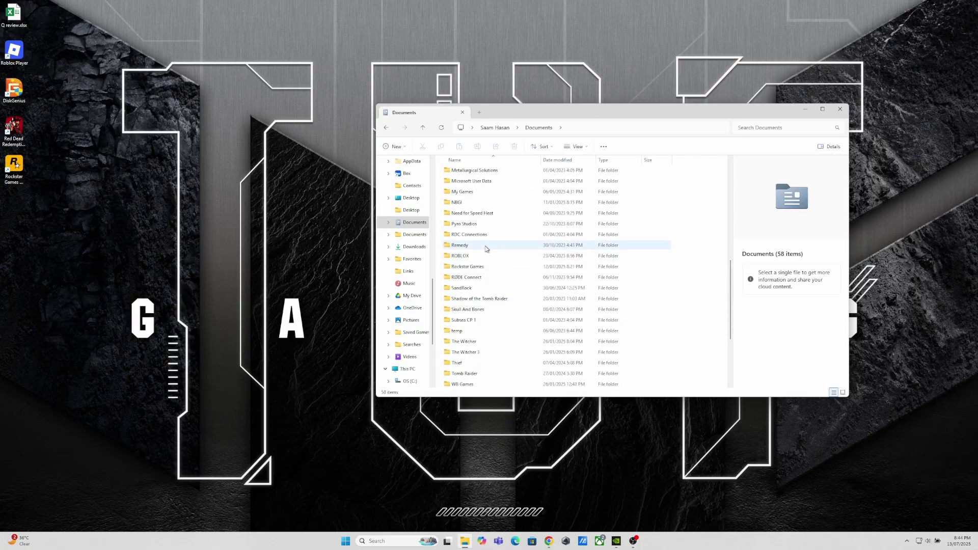
double_click(480, 267)
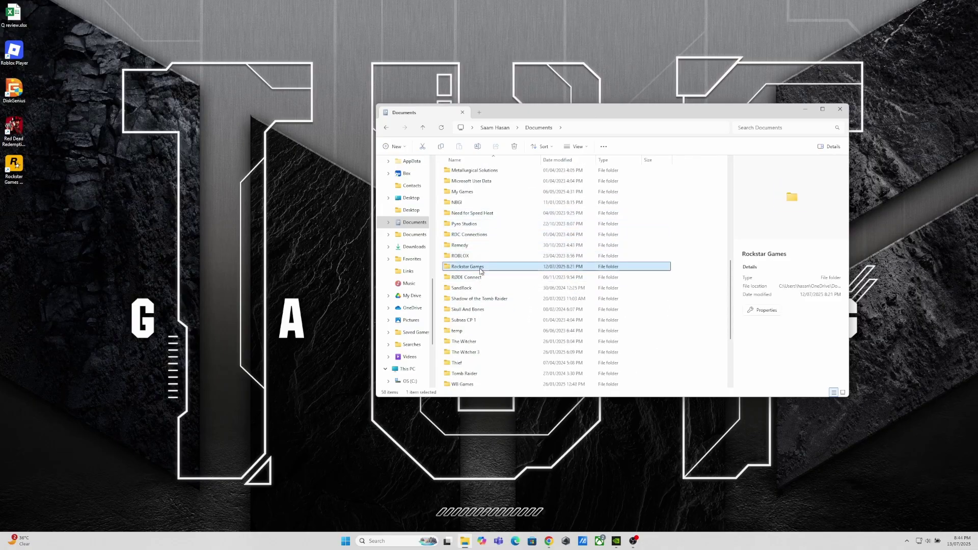
double_click(489, 186)
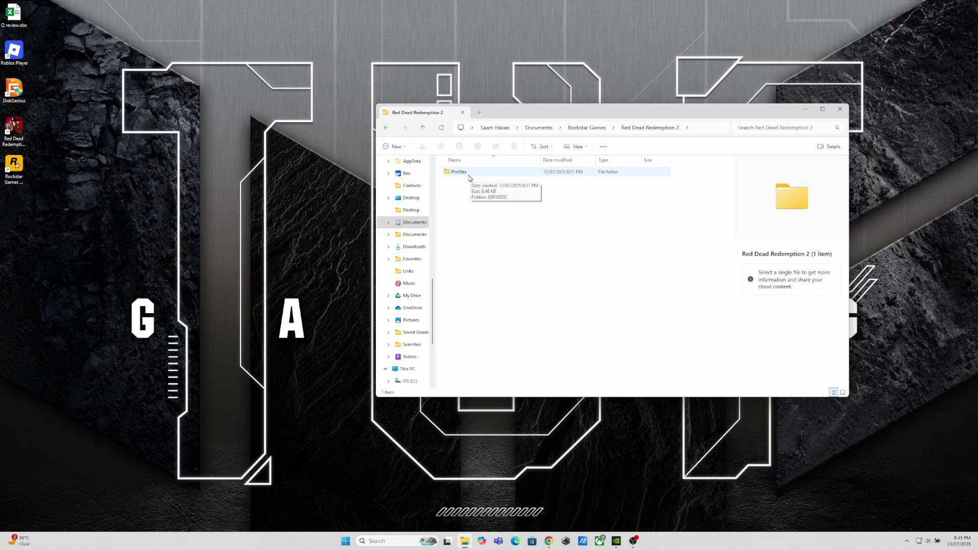
right_click(474, 228)
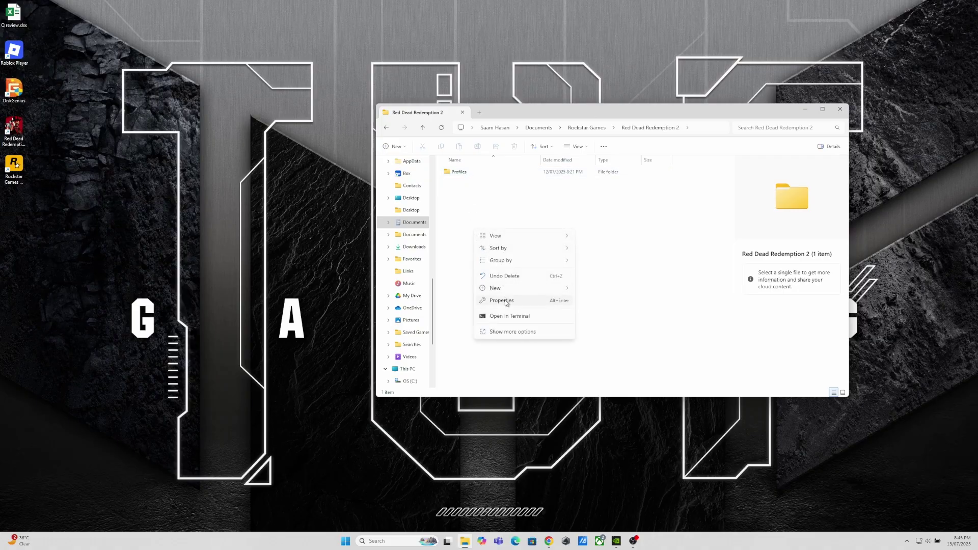
mouse_move(535, 289)
left_click(595, 295)
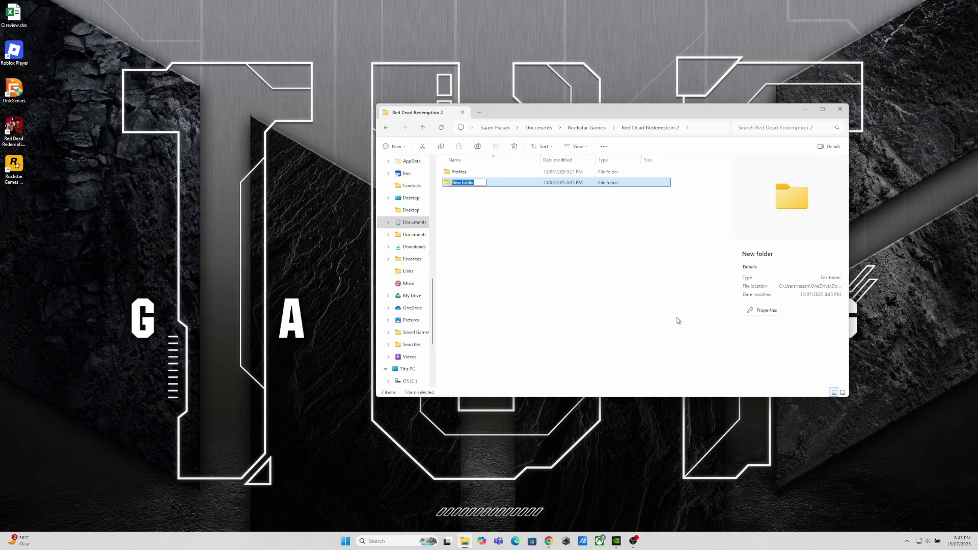
type("Settings")
key("Return")
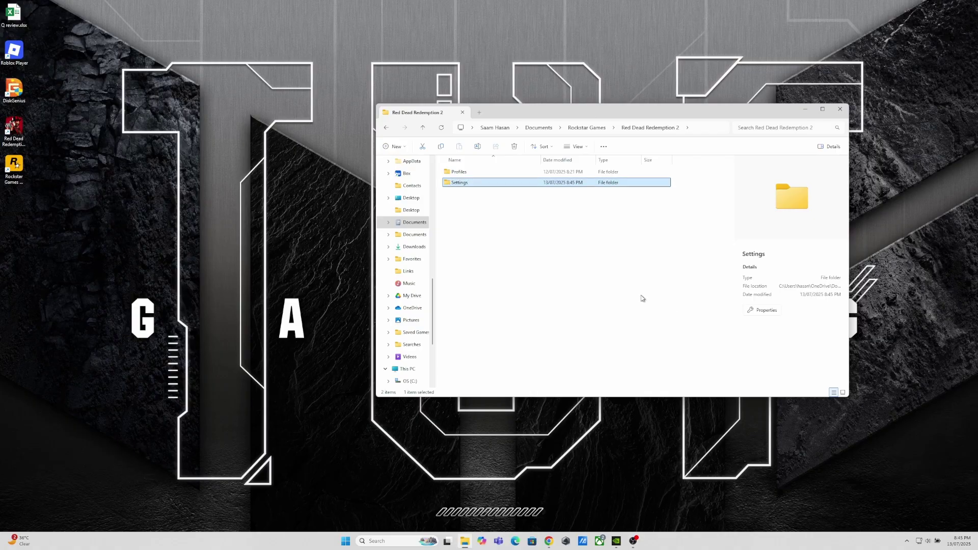
Create an empty text document named system.txt inside the Settings folder.
double_click(459, 184)
right_click(529, 272)
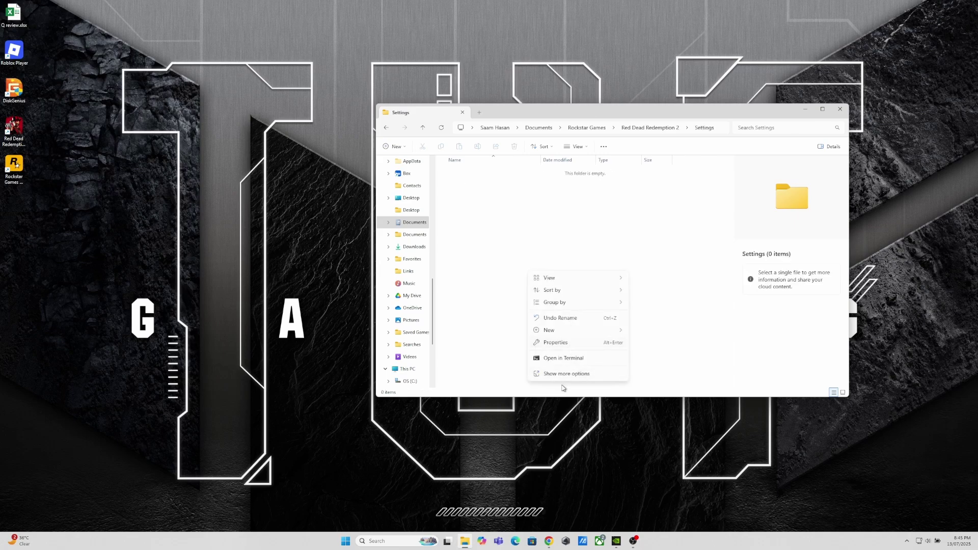
mouse_move(571, 335)
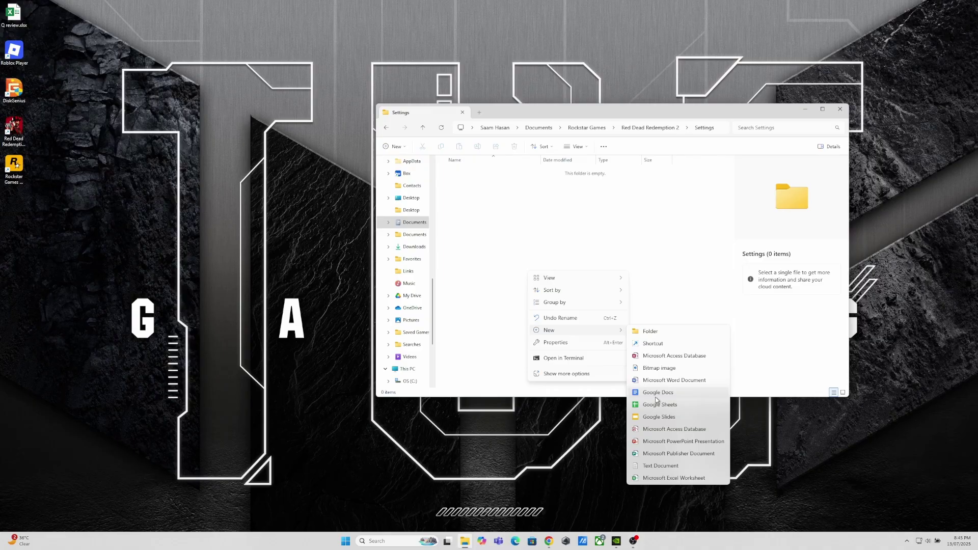
left_click(658, 465)
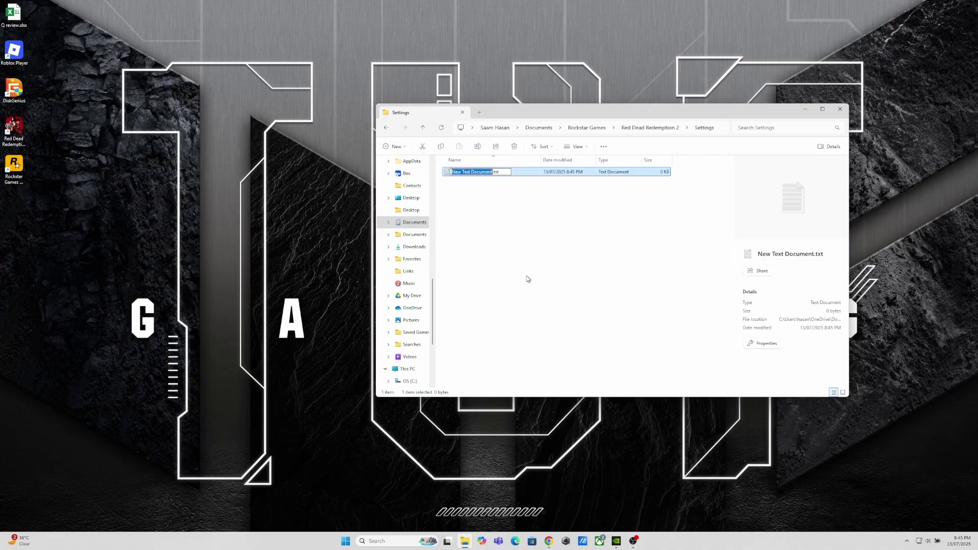
type("sett")
key("BackSpace")
type("ystem")
key("Return")
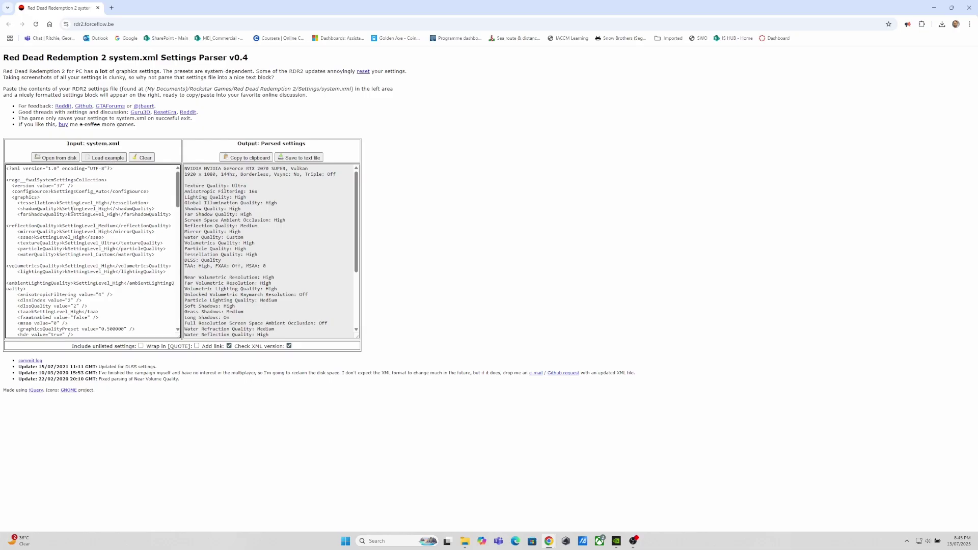
Select and copy all the system.xml text in the parser's input box.
key("ctrl+plus")
key("ctrl+a")
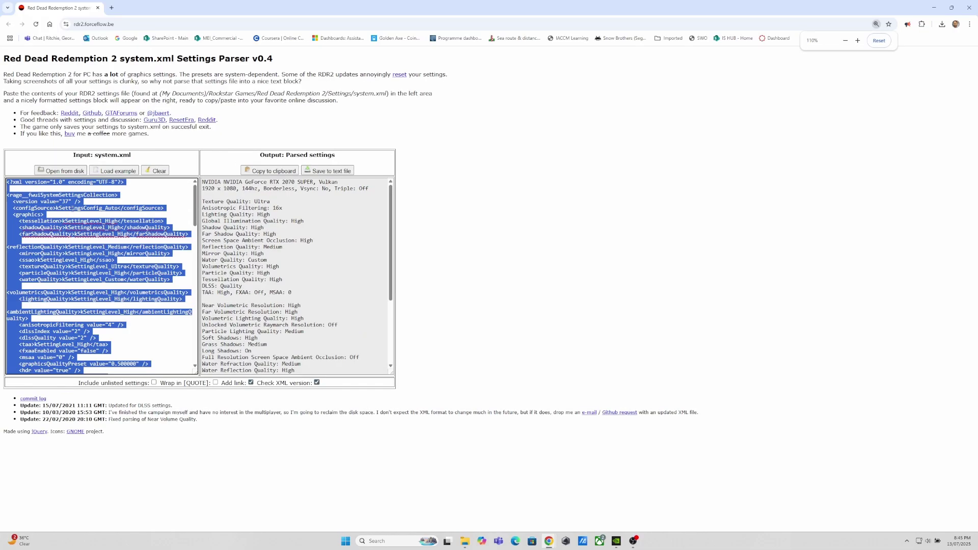
Paste the copied XML settings into system.txt in Notepad.
left_click(934, 8)
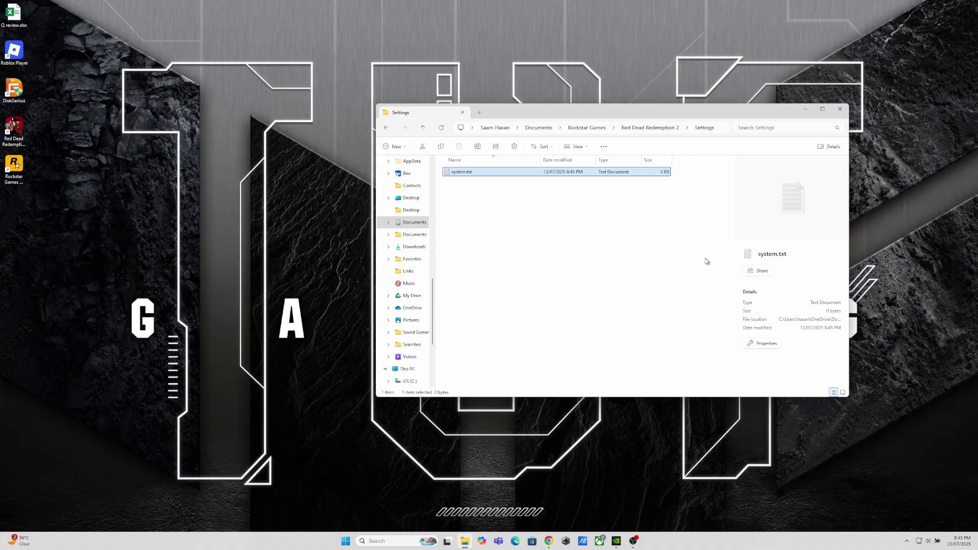
double_click(472, 173)
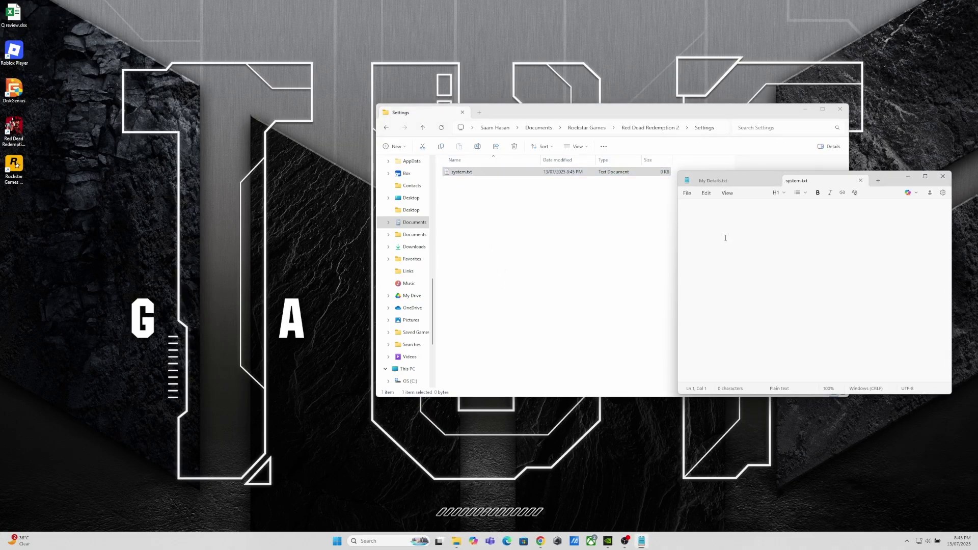
key("ctrl+v")
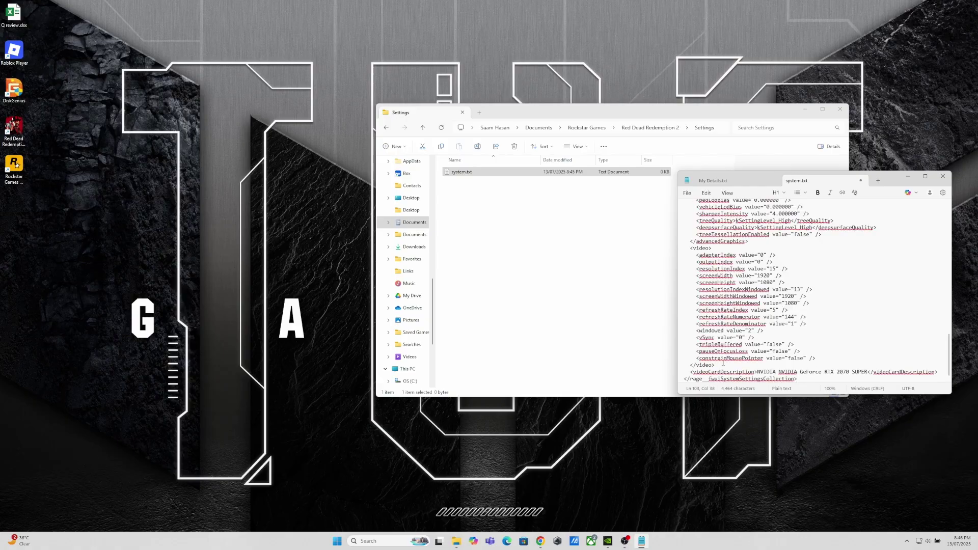
scroll(724, 363, "up", 10)
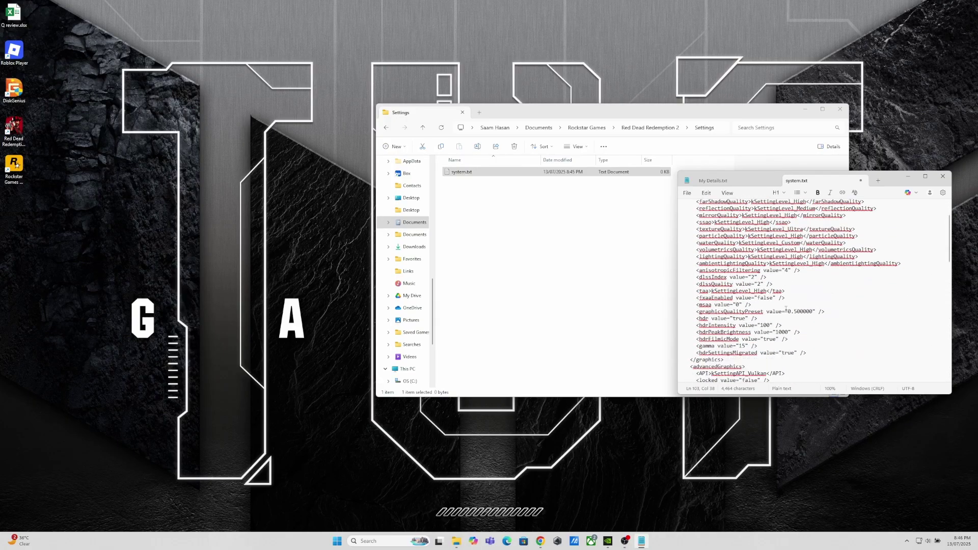
scroll(786, 309, "down", 10)
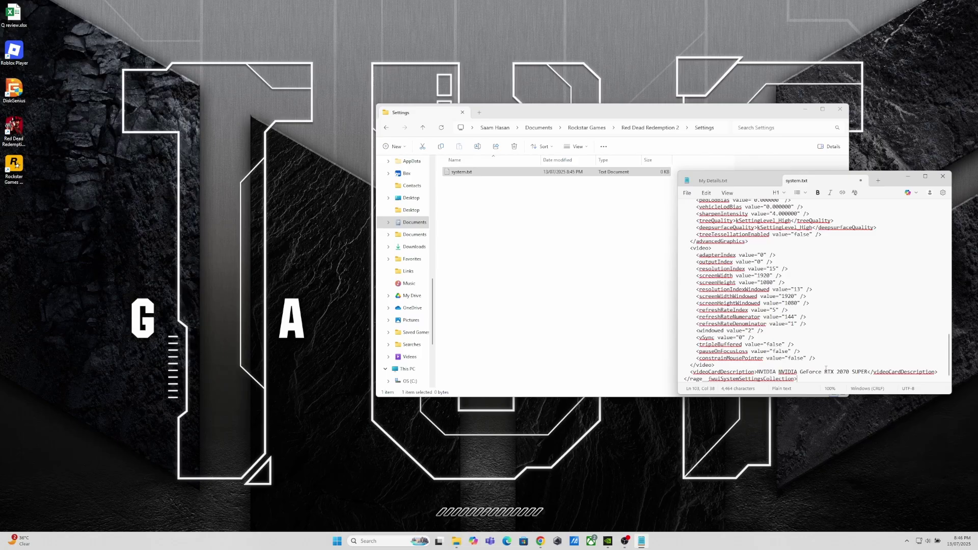
Change the GPU from 2070 SUPER to 2050 and the API from Vulkan to DX12, then save.
left_click_drag(869, 372, 839, 374)
type("2050")
scroll(820, 353, "up", 9)
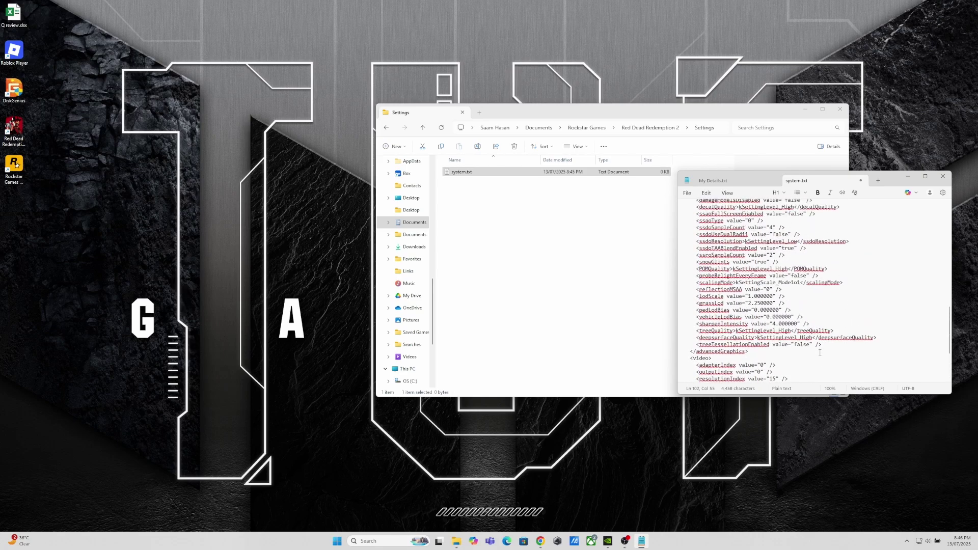
scroll(820, 353, "up", 10)
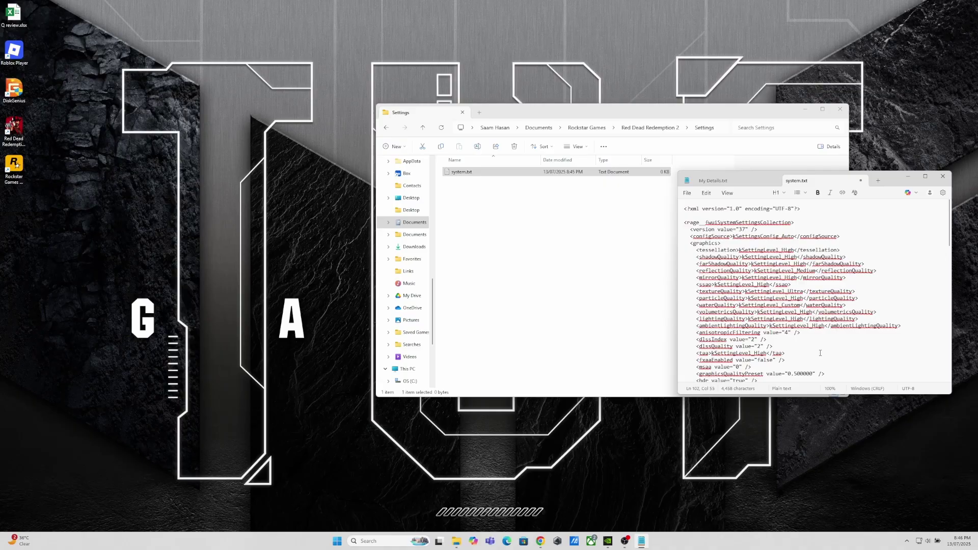
scroll(749, 298, "down", 3)
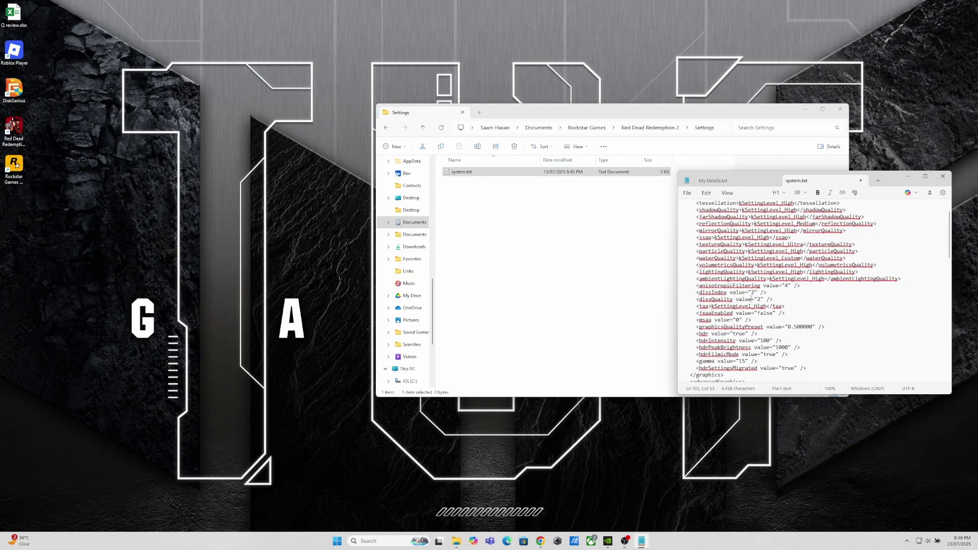
scroll(762, 314, "down", 2)
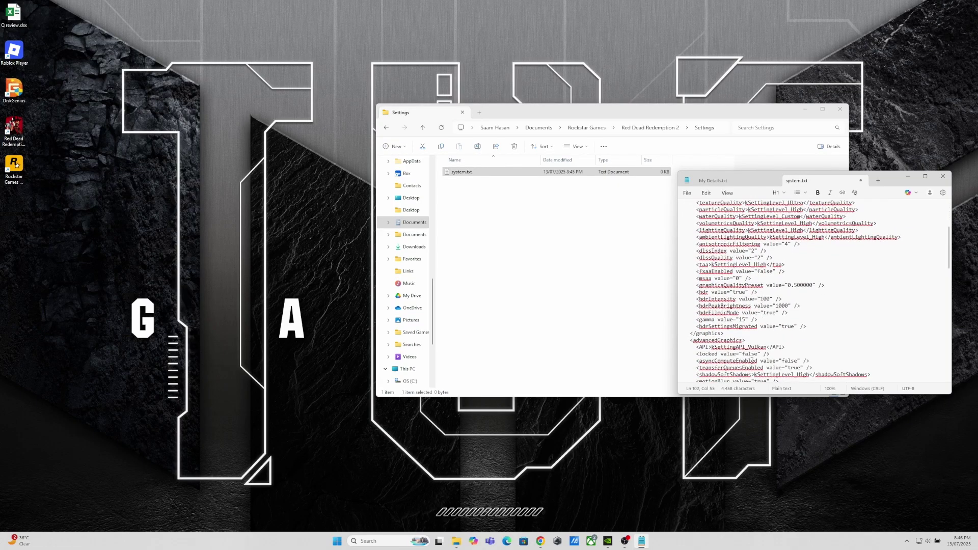
left_click_drag(749, 347, 765, 347)
type("DX12")
key("ctrl+s")
Close Notepad and rename system.txt to system.xml, accepting the extension change.
left_click(944, 177)
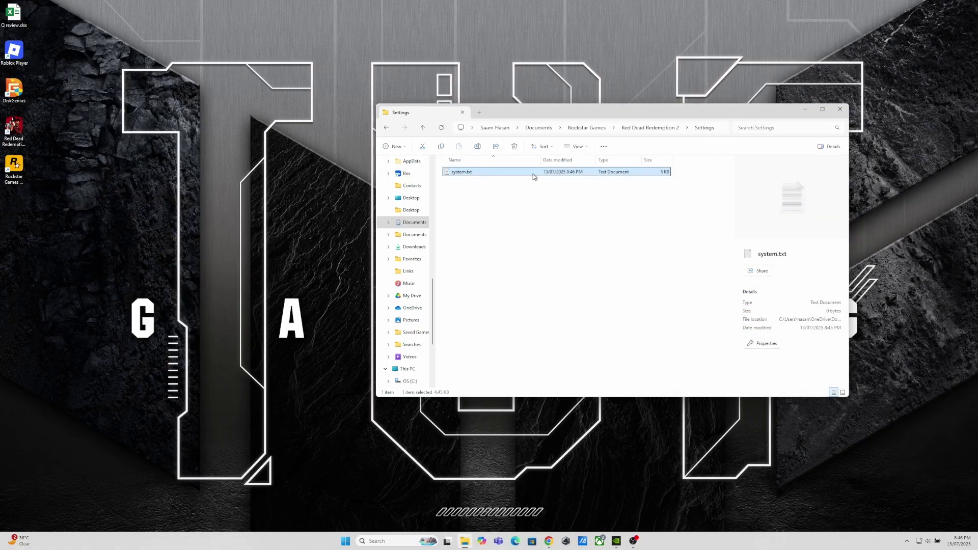
left_click(477, 147)
left_click(480, 171)
type("xml")
key("Return")
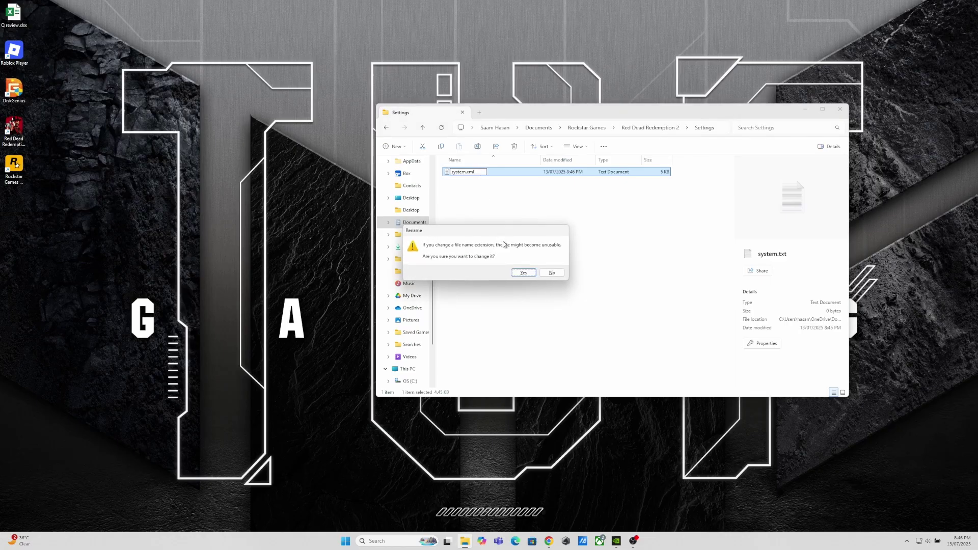
left_click(525, 274)
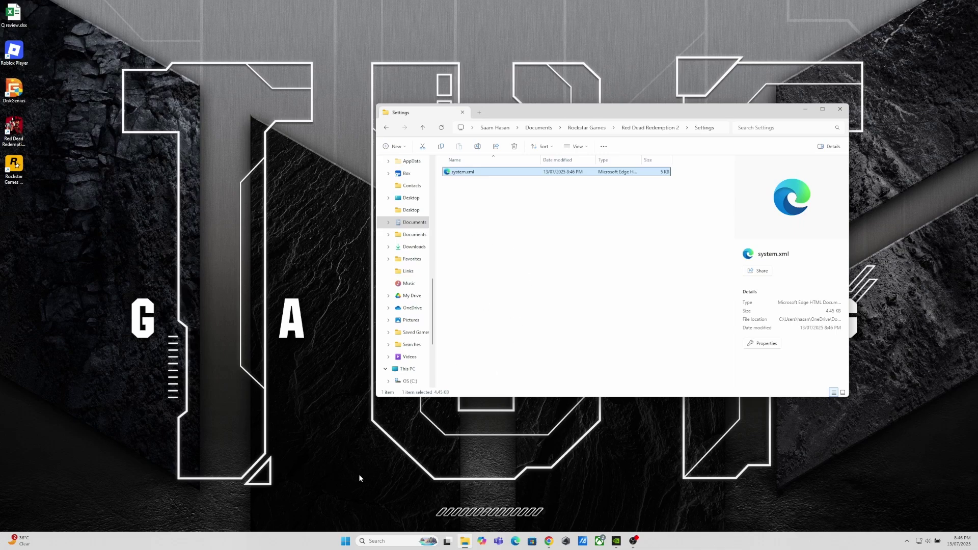
left_click(347, 537)
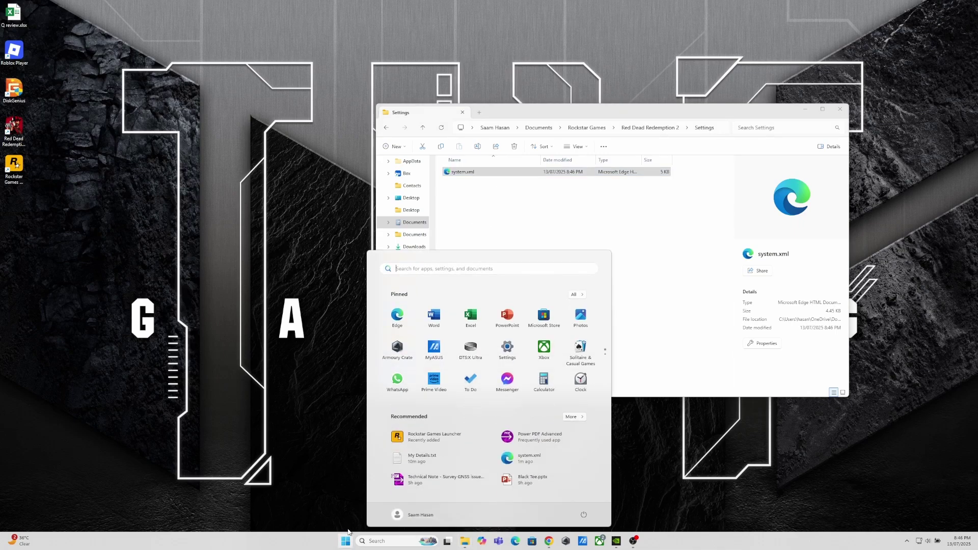
Run Steam as administrator from the Start search, then minimize its window.
type("steam")
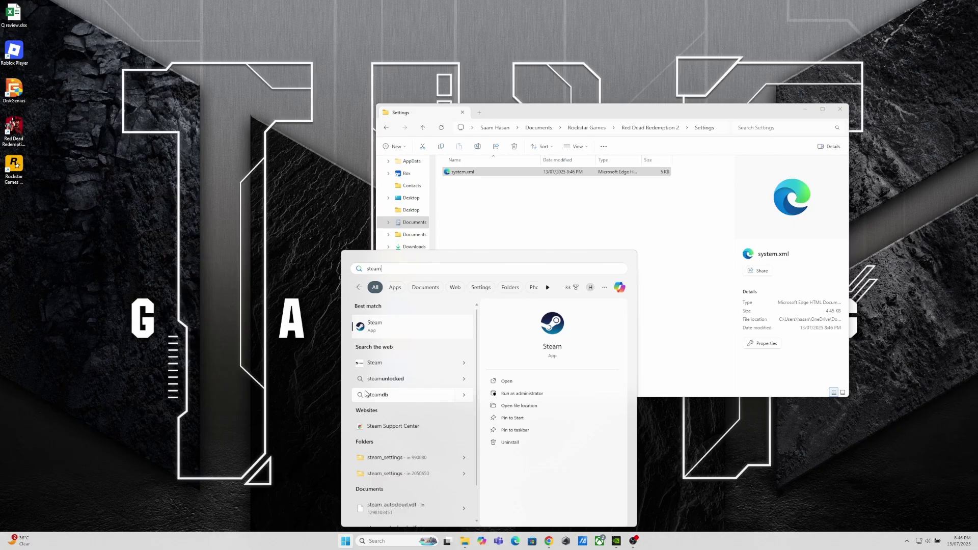
right_click(374, 329)
left_click(392, 334)
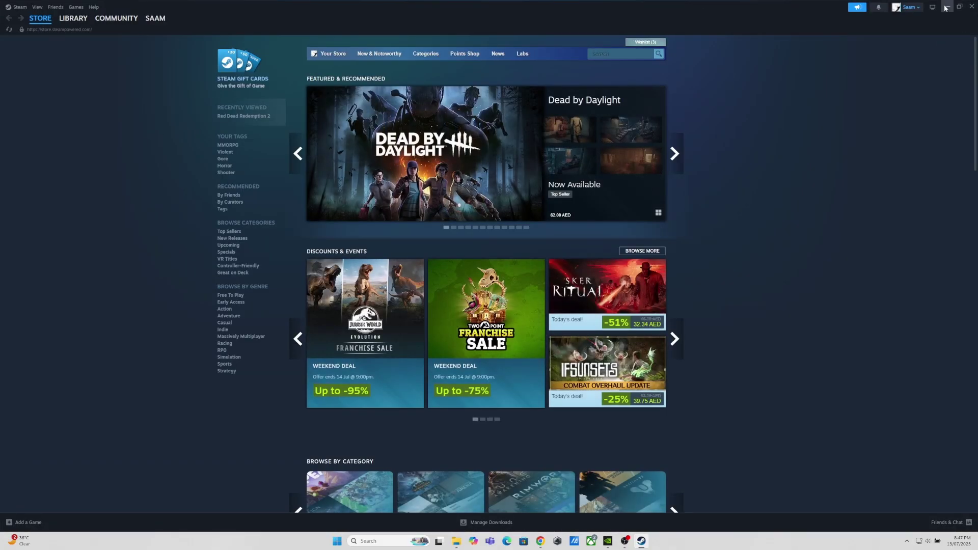
left_click(947, 7)
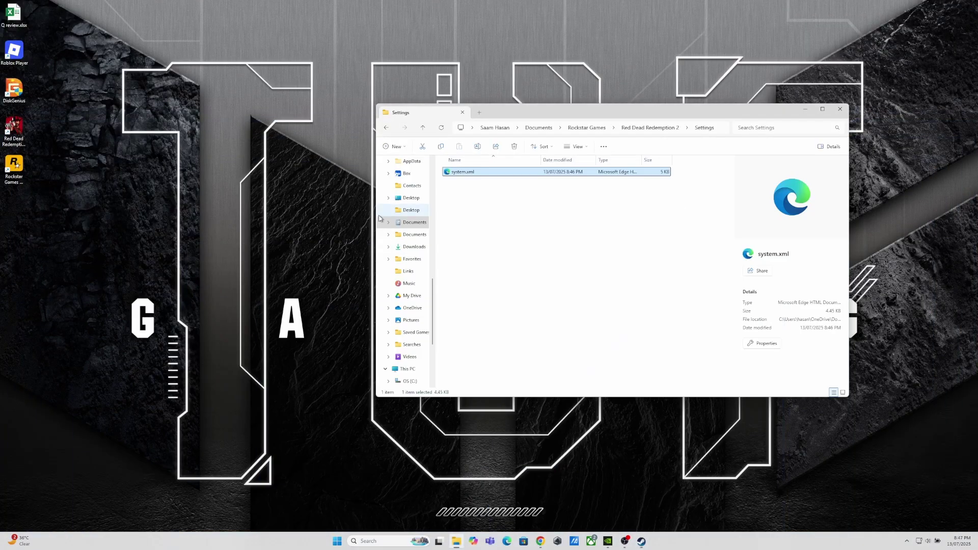
Run the Rockstar Games Launcher as administrator from its desktop shortcut and hide File Explorer.
right_click(15, 173)
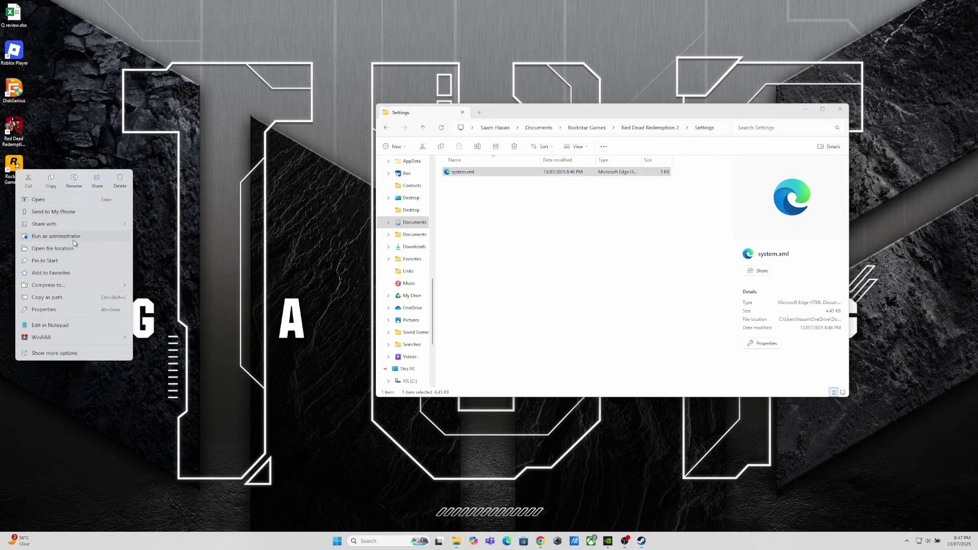
left_click(74, 237)
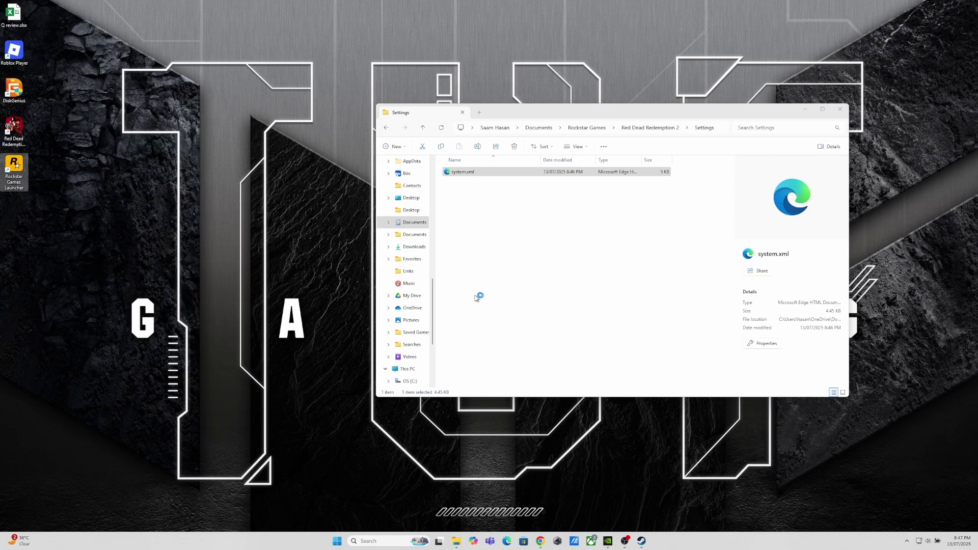
left_click(805, 111)
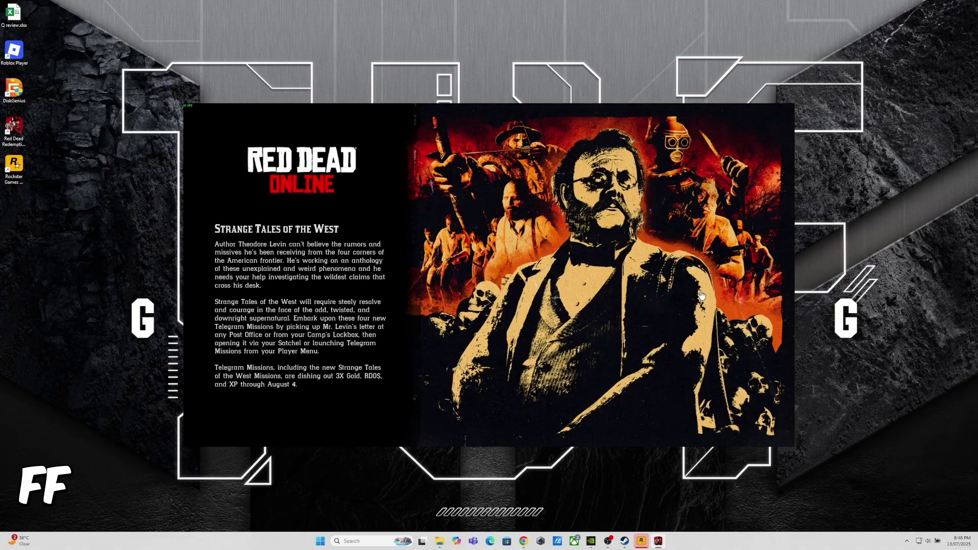
Look through the game's Display settings, then return to the main menu.
left_click(472, 422)
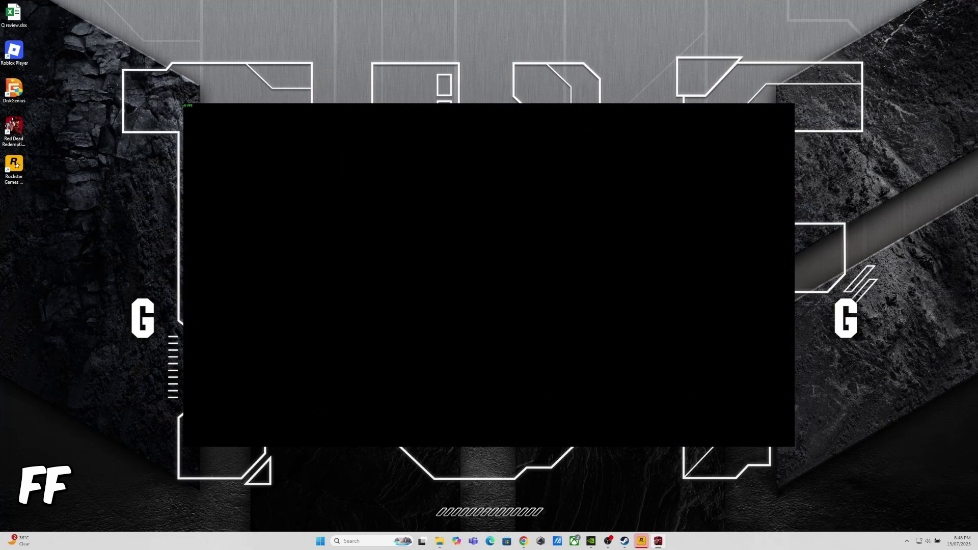
left_click(467, 233)
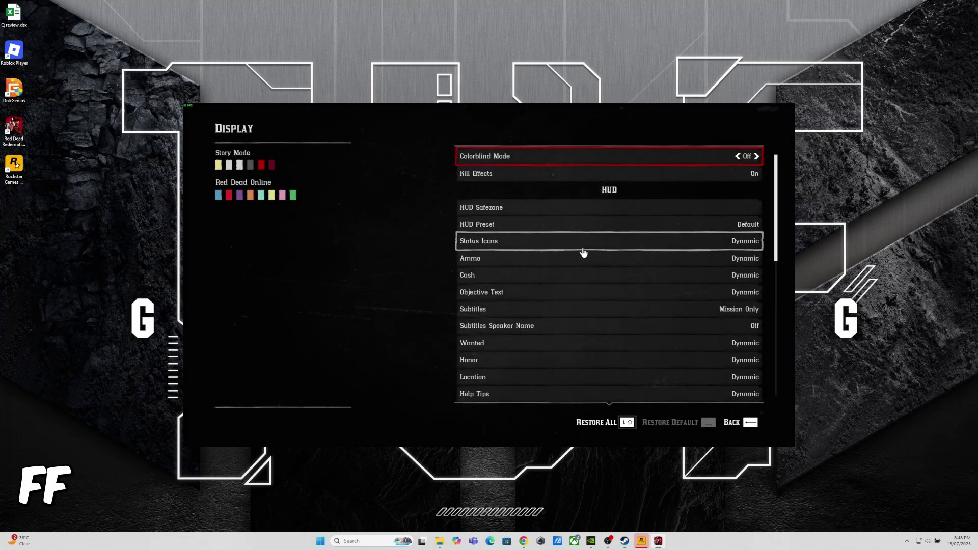
scroll(590, 275, "down", 14)
scroll(591, 276, "up", 15)
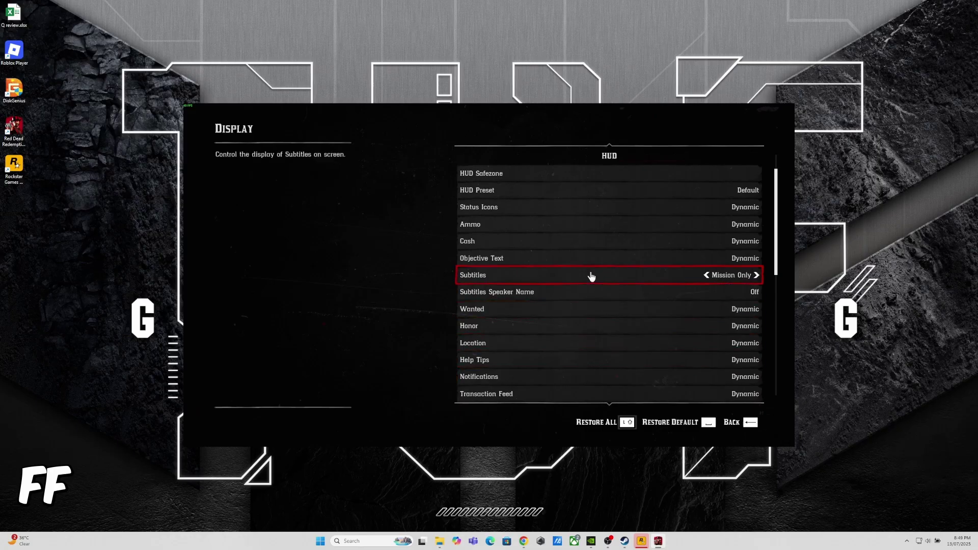
scroll(762, 430, "down", 2)
left_click(763, 430)
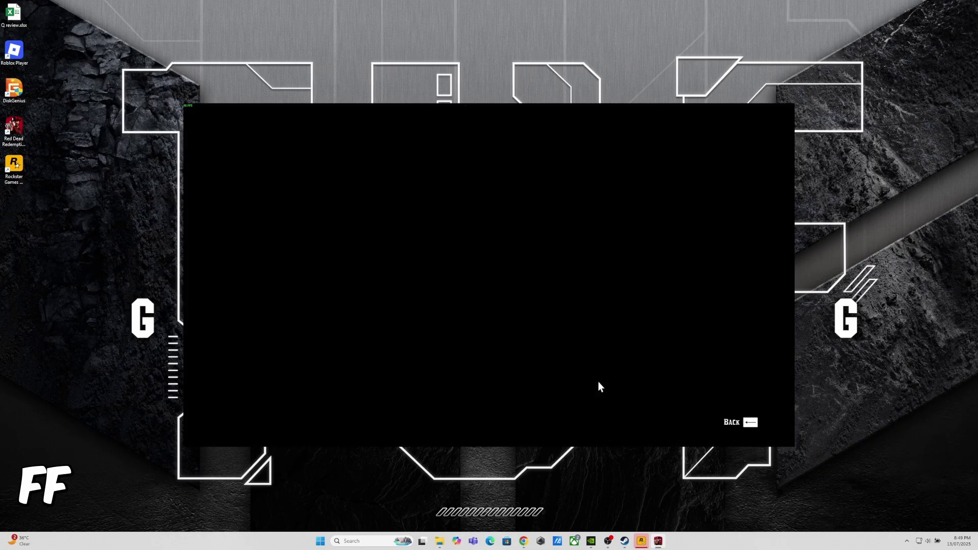
left_click(733, 425)
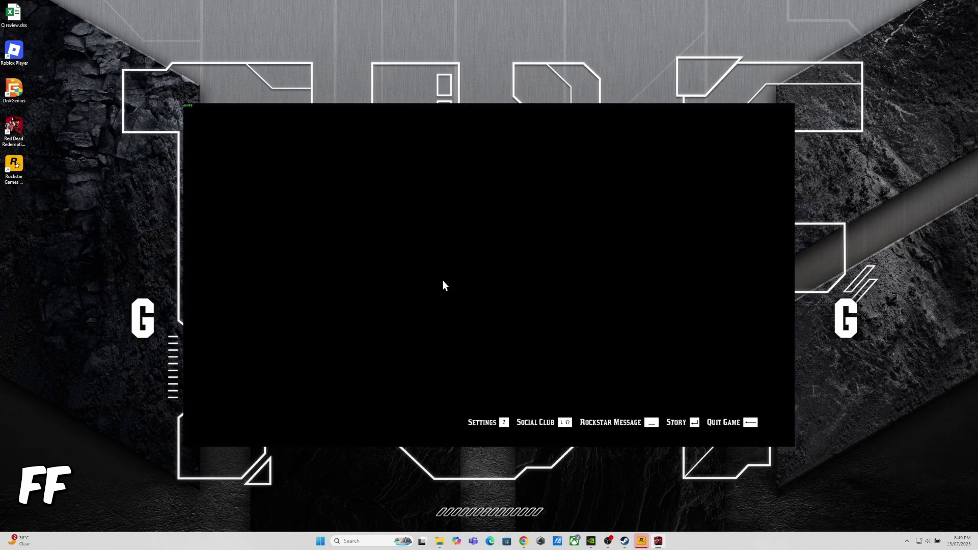
Try Red Dead Online, back out of its policies screen, and start Story Mode instead.
left_click(737, 125)
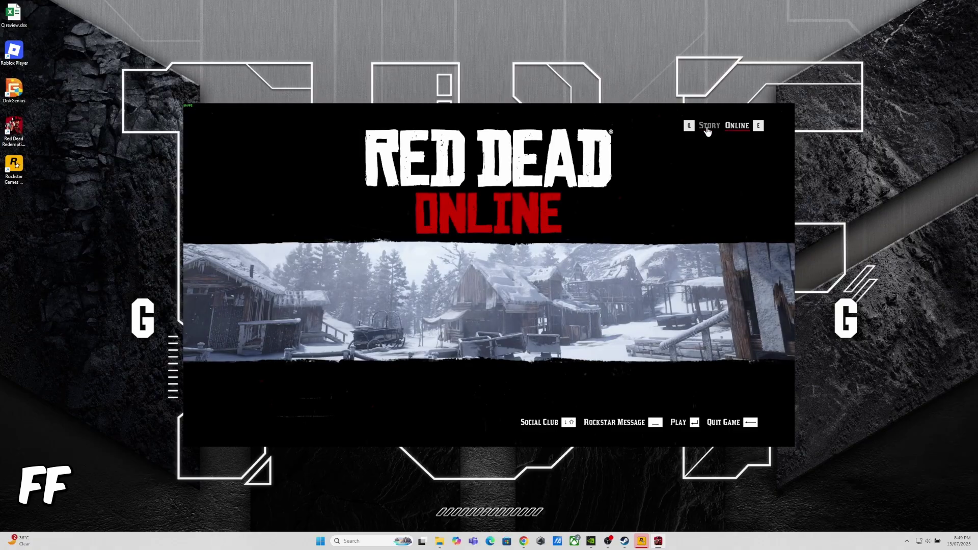
left_click(685, 425)
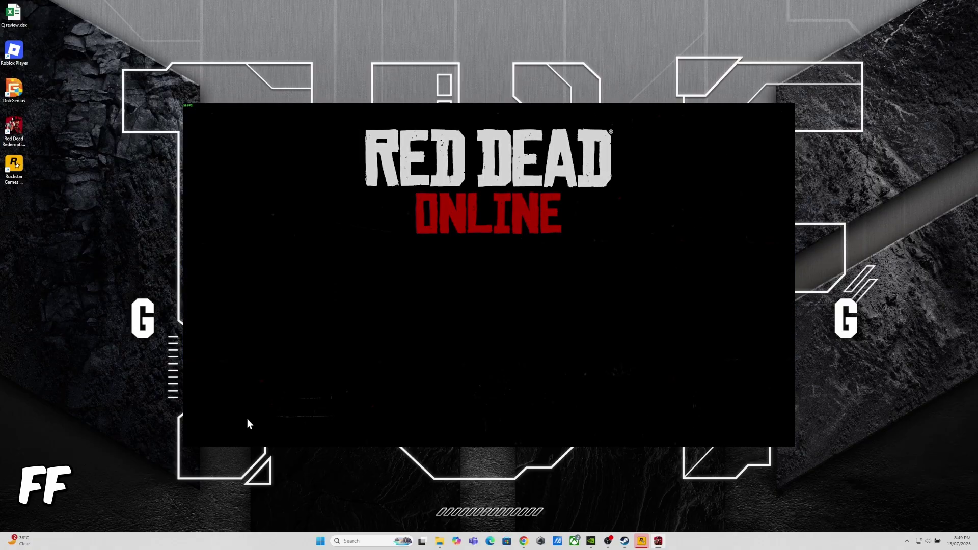
left_click(737, 421)
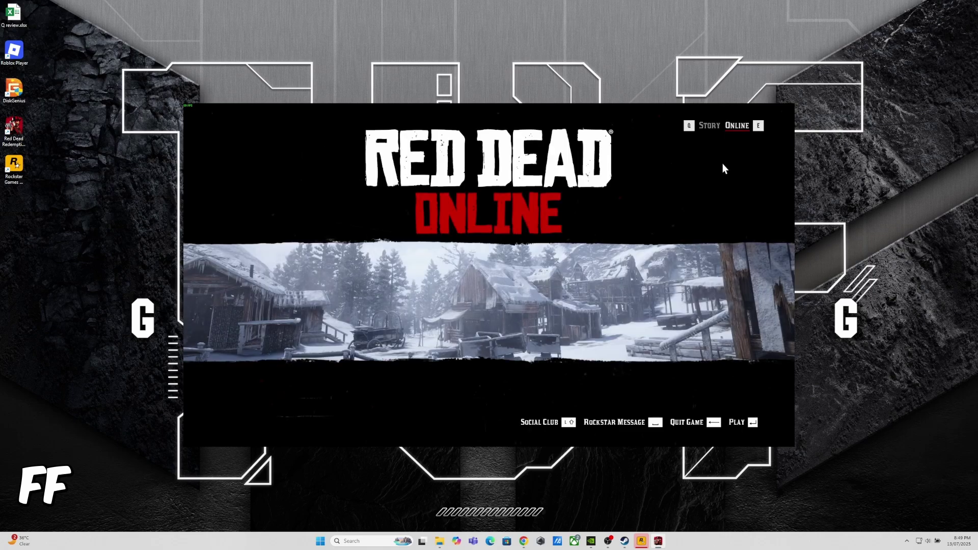
left_click(706, 124)
left_click(680, 426)
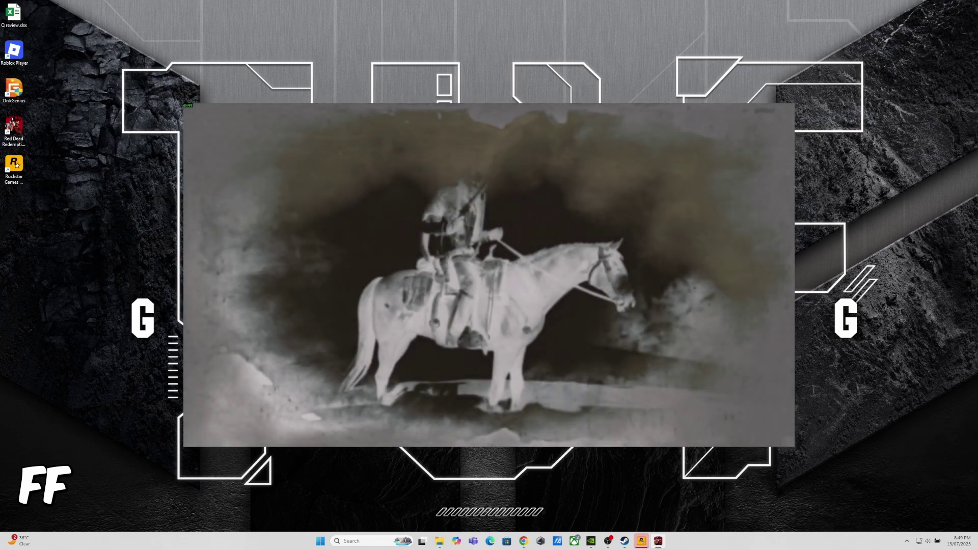